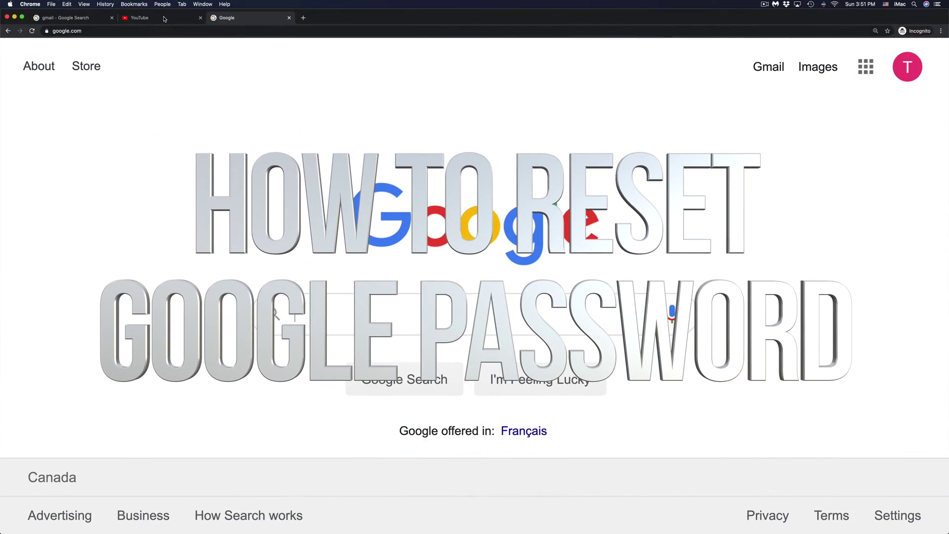
Cycle through the YouTube and Google tabs, ending on the 'gmail - Google Search' results.
{"action": "left_click", "coordinate": [159, 19]}
{"action": "left_click", "coordinate": [83, 19]}
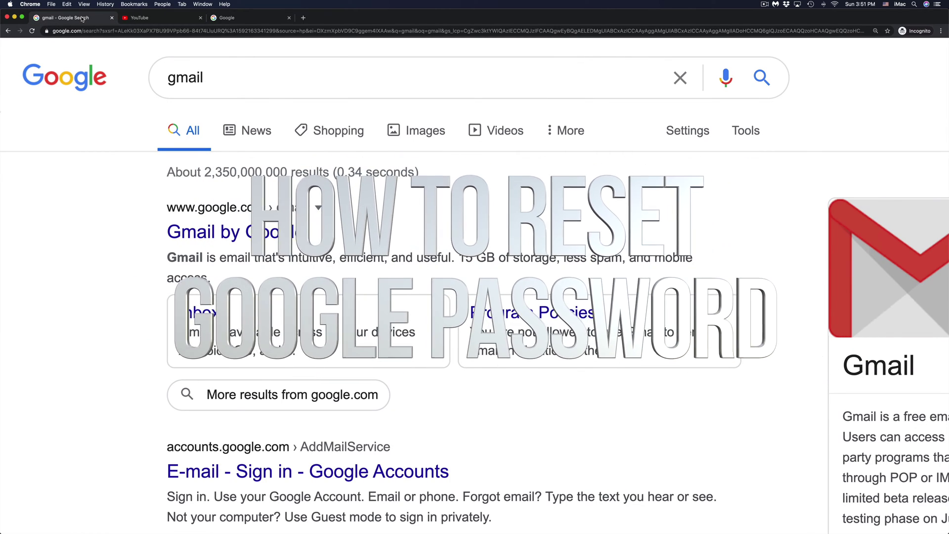
{"action": "left_click", "coordinate": [161, 22]}
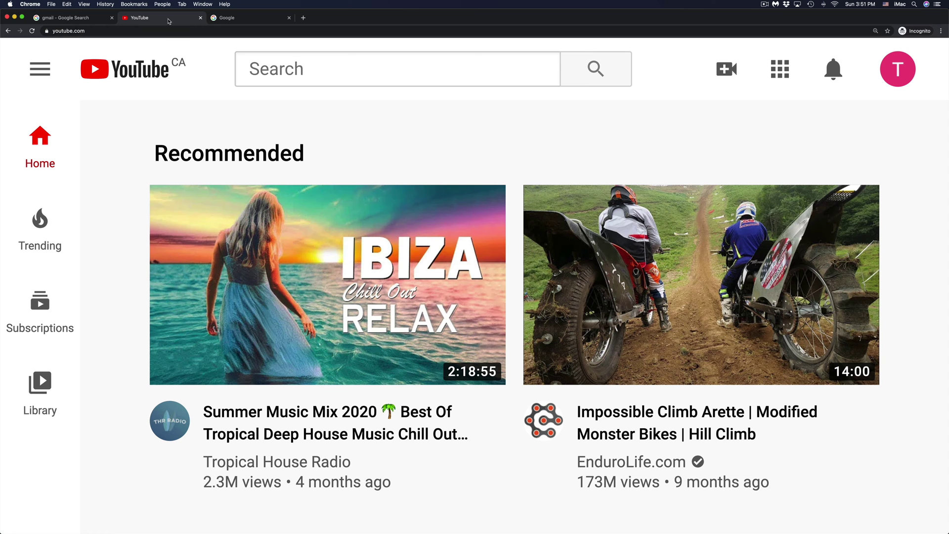
{"action": "left_click", "coordinate": [242, 21]}
{"action": "left_click", "coordinate": [95, 19]}
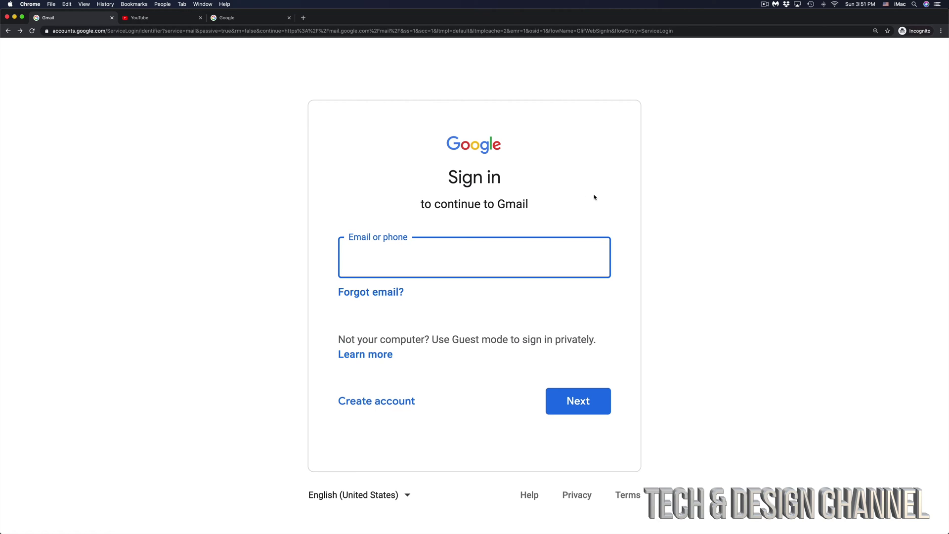
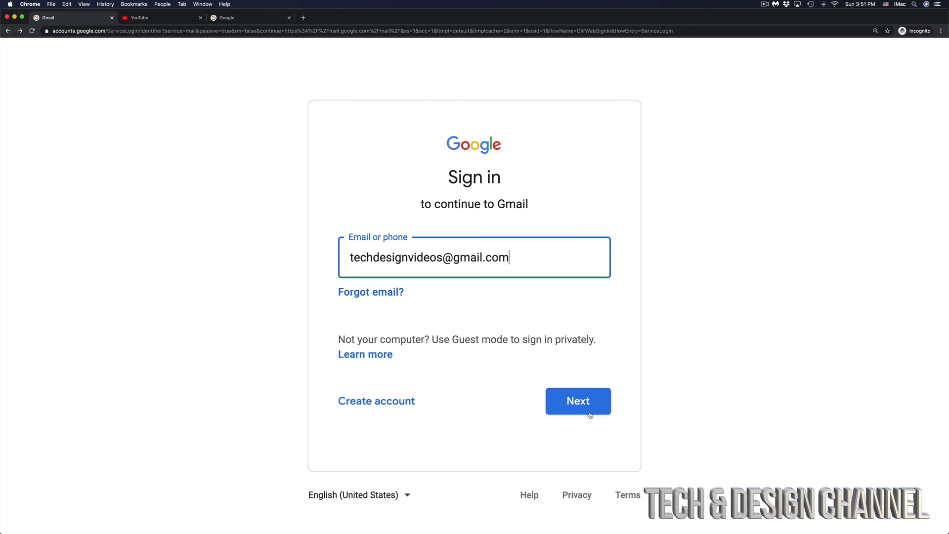
Enter the account's e-mail address on the Gmail sign-in page and continue.
{"action": "left_click", "coordinate": [605, 410]}
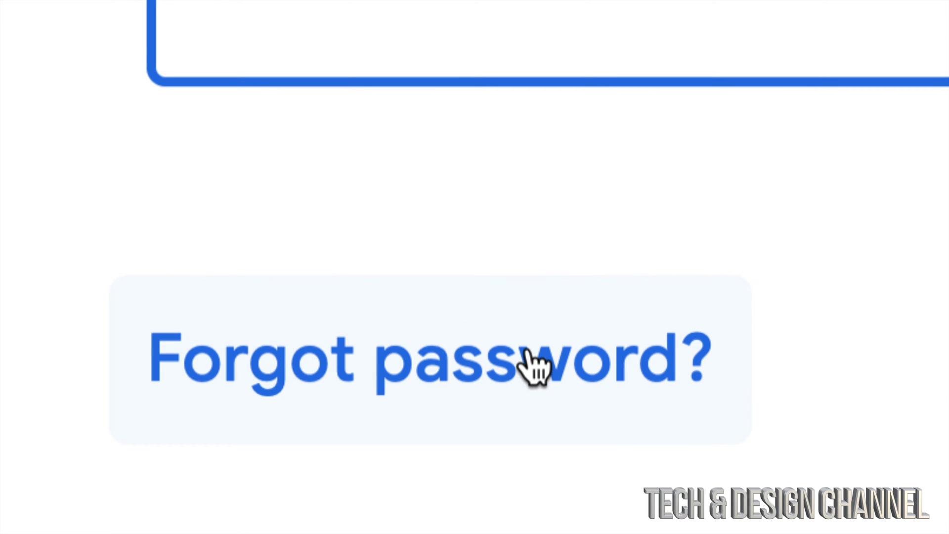
Choose 'Forgot password?' and submit the last remembered password to reach account recovery.
{"action": "left_click", "coordinate": [530, 364]}
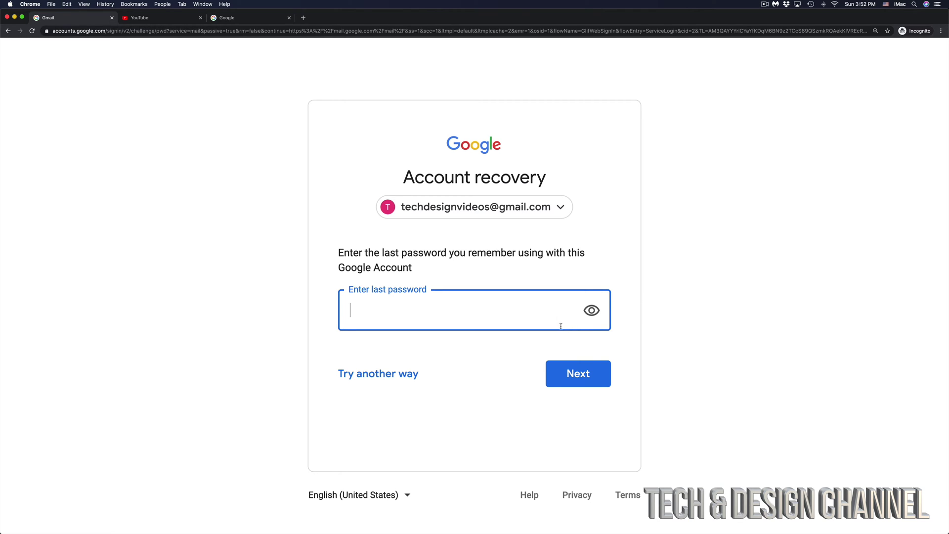
{"action": "type", "text": "••••••••••••••••••••••••"}
{"action": "left_click", "coordinate": [596, 367]}
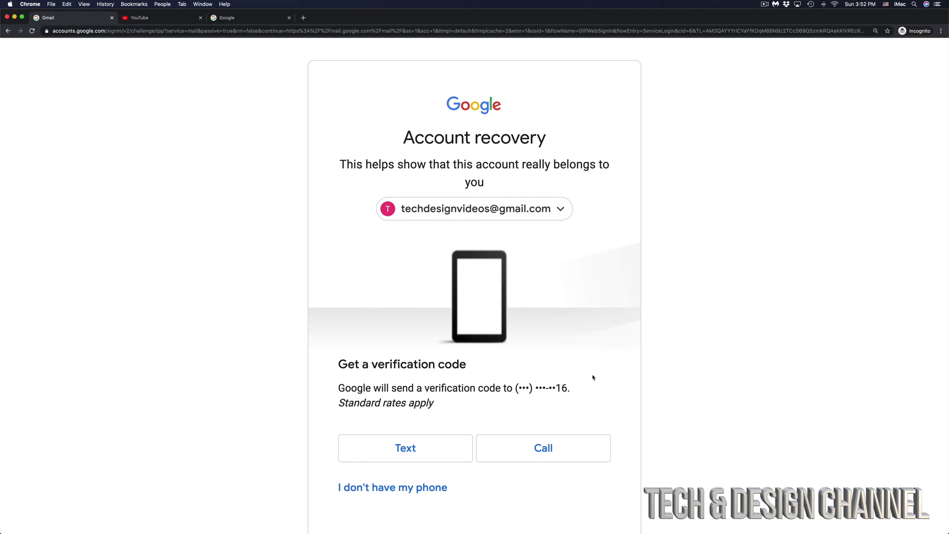
Request the verification code by text message, resend it, and enter the received code.
{"action": "scroll", "coordinate": [592, 377], "scroll_direction": "down", "scroll_amount": 2}
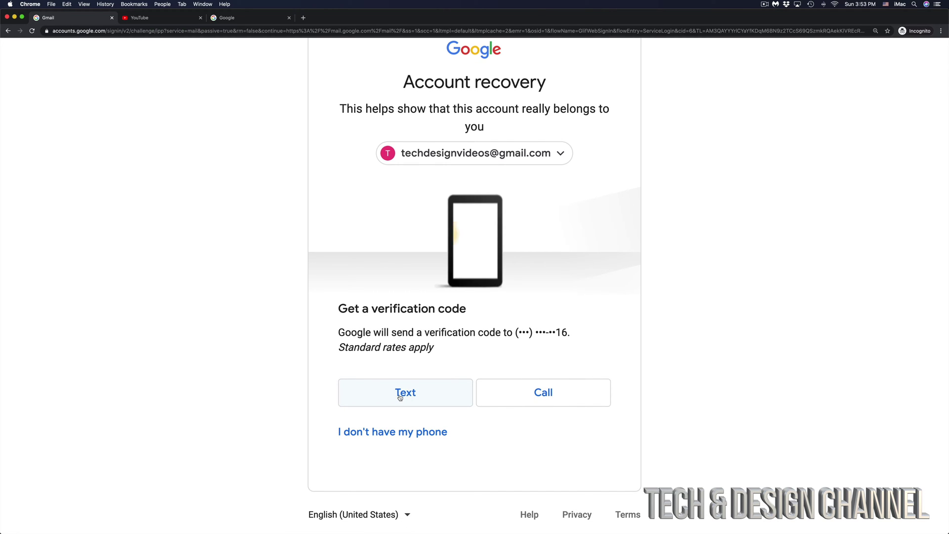
{"action": "left_click", "coordinate": [402, 392]}
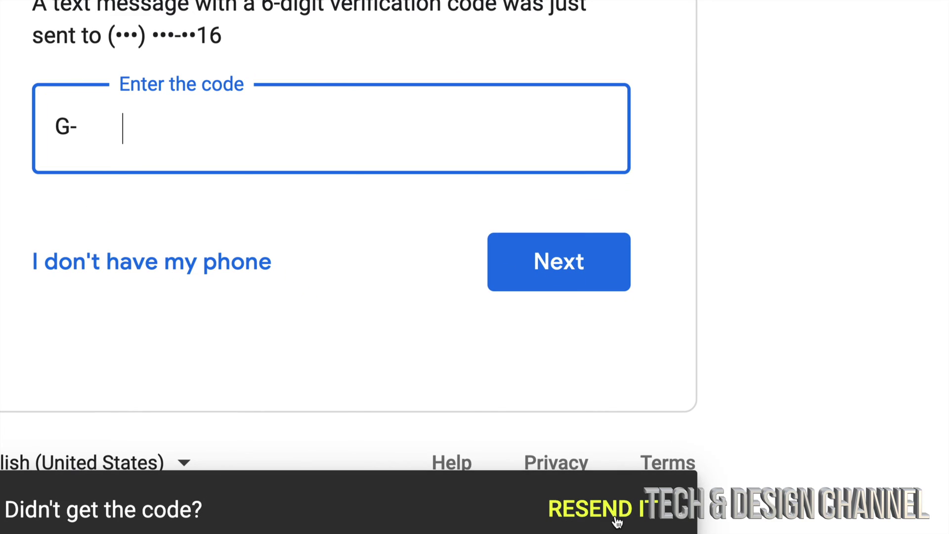
{"action": "left_click", "coordinate": [618, 512]}
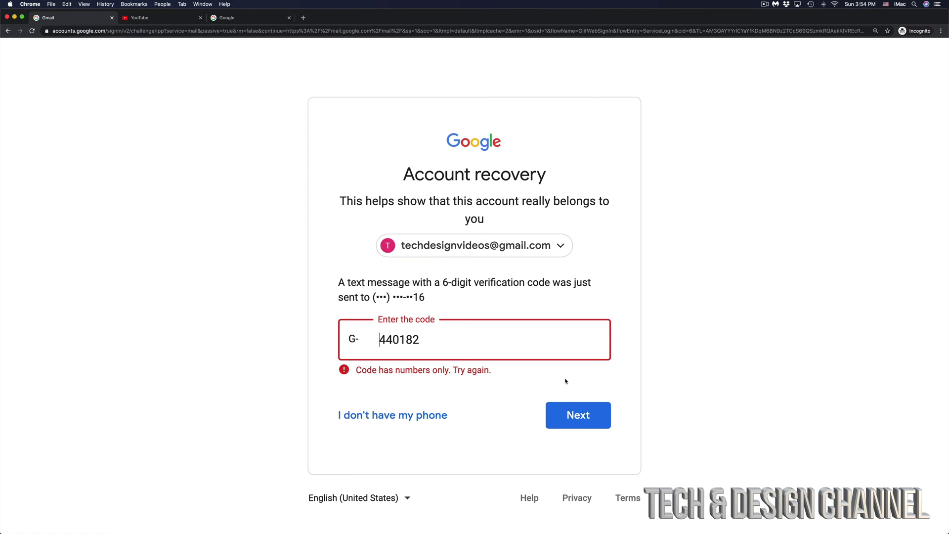
Submit the verification code, then enter and save a new account password.
{"action": "left_click", "coordinate": [589, 408]}
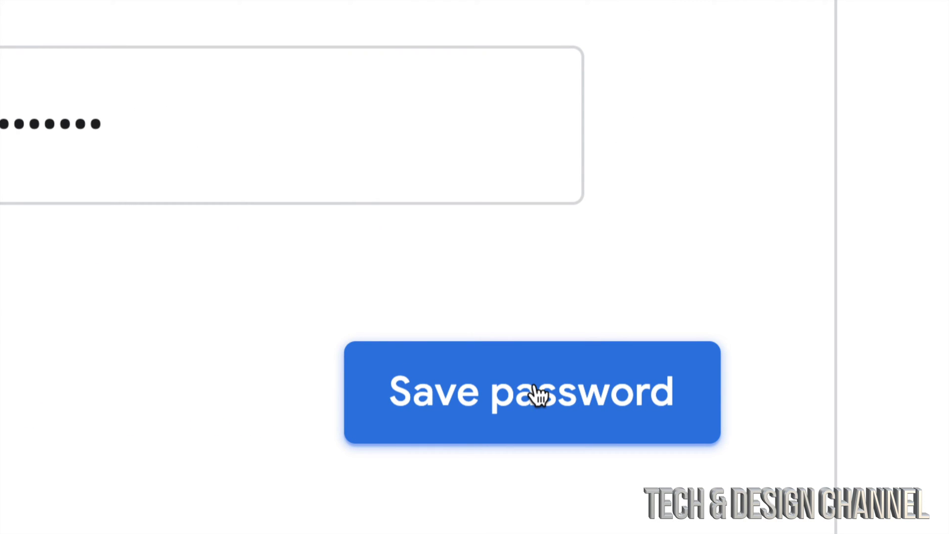
{"action": "left_click", "coordinate": [536, 395]}
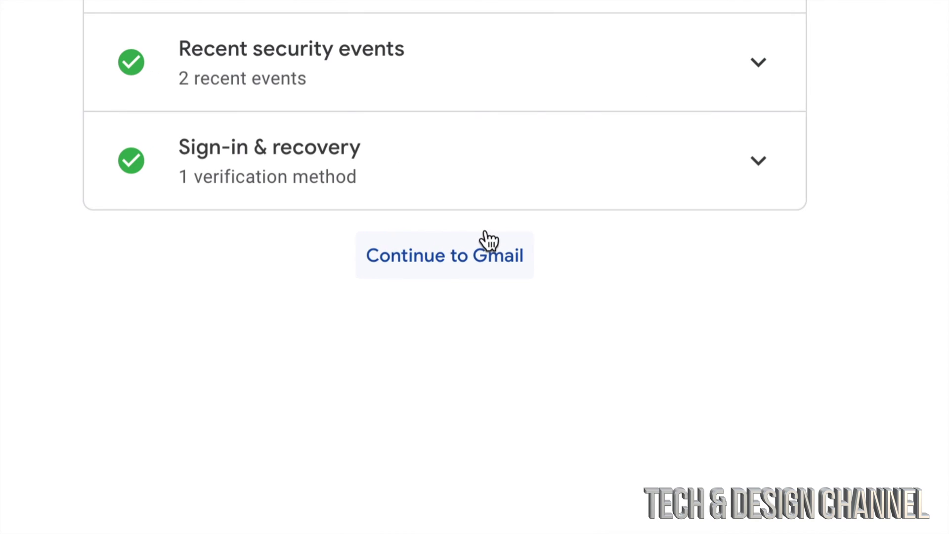
Go to Gmail, zoom to 200%, and read the recovery and Security alert emails.
{"action": "left_click", "coordinate": [428, 267]}
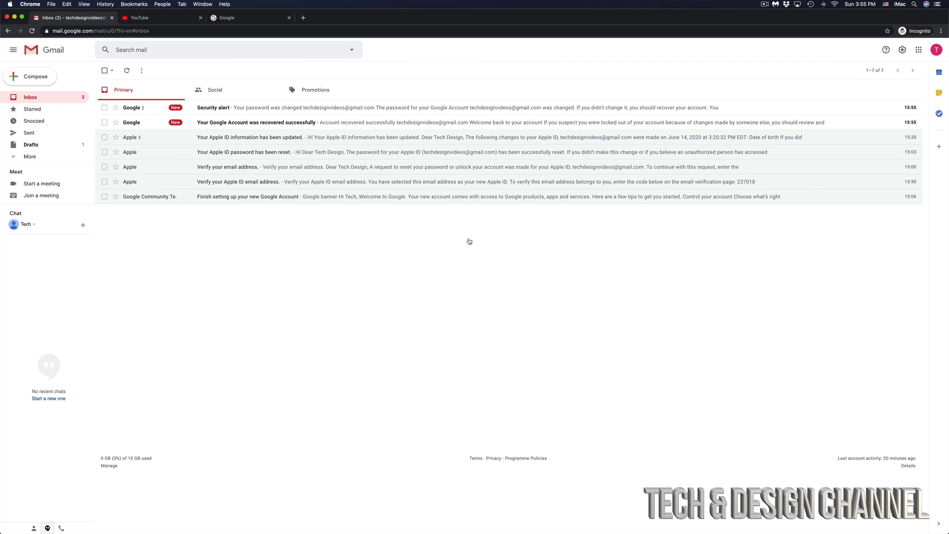
{"action": "key", "text": "super+equal"}
{"action": "key", "text": "super+equal"}
{"action": "key", "text": "super+equal"}
{"action": "key", "text": "super+equal"}
{"action": "key", "text": "super+equal"}
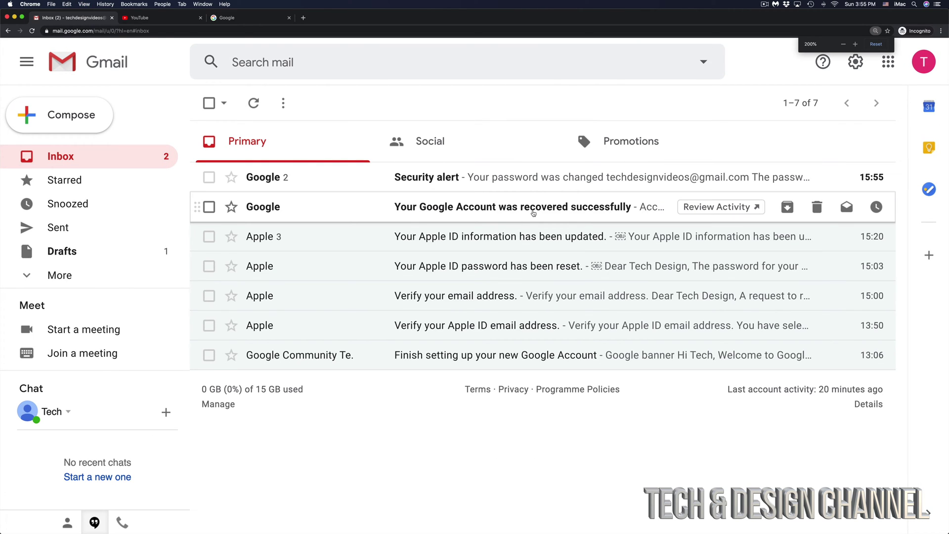
{"action": "left_click", "coordinate": [530, 207]}
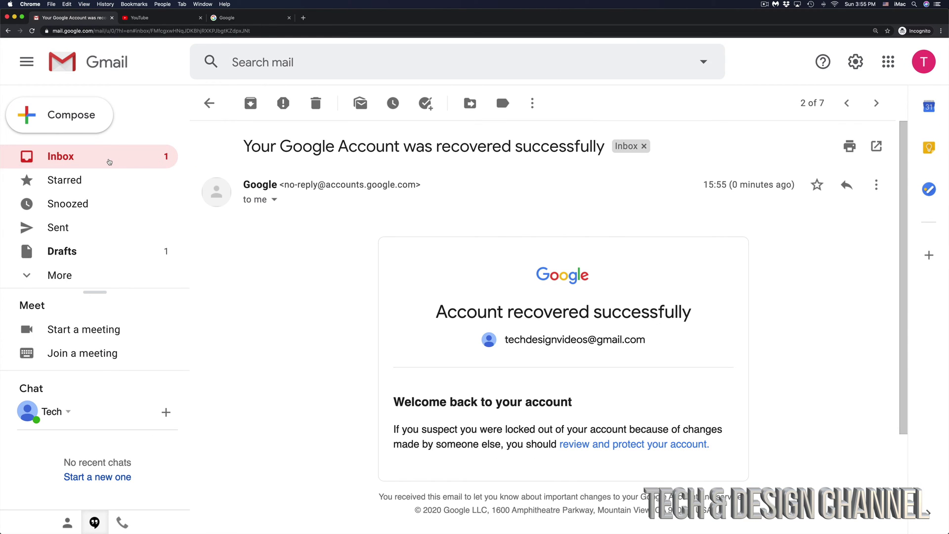
{"action": "left_click", "coordinate": [108, 159]}
{"action": "left_click", "coordinate": [496, 182]}
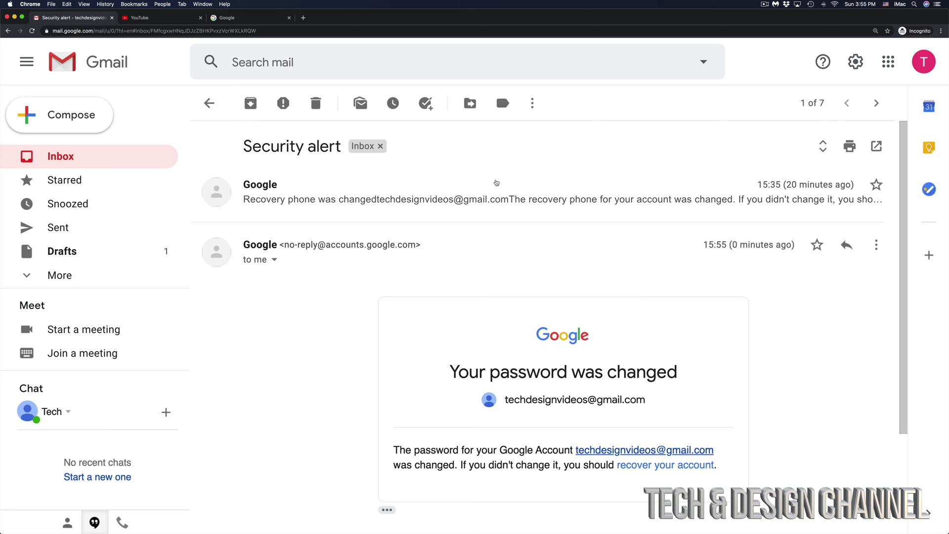
{"action": "left_click", "coordinate": [112, 166]}
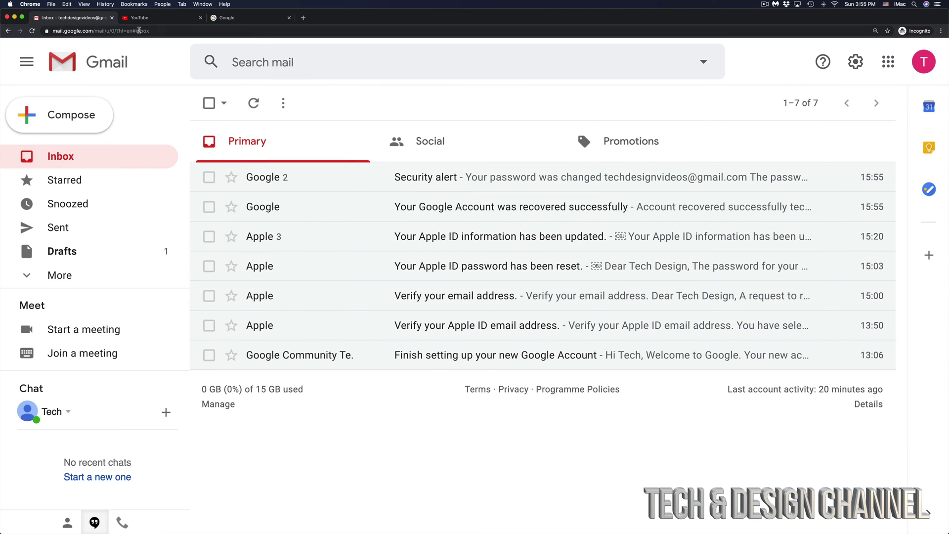
{"action": "left_click", "coordinate": [160, 22]}
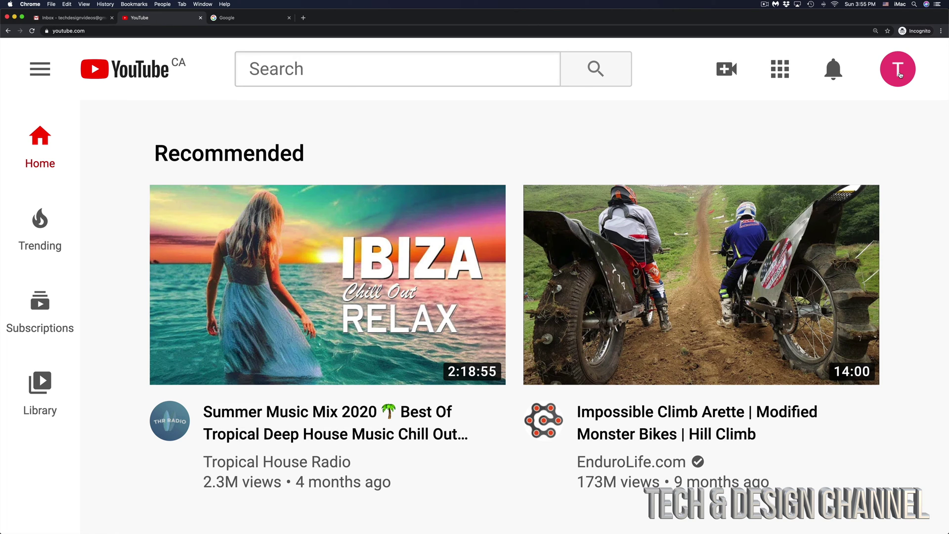
{"action": "left_click", "coordinate": [243, 18]}
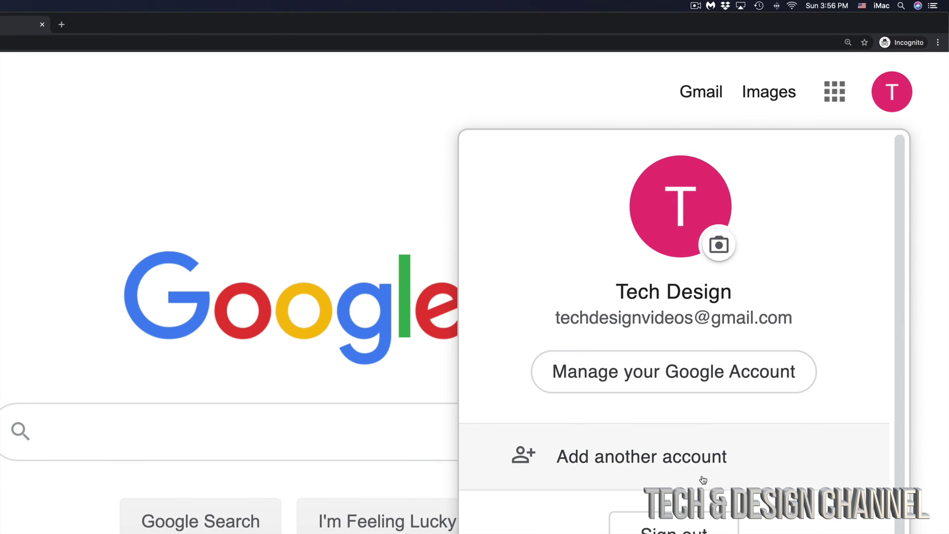
{"action": "left_click", "coordinate": [146, 212]}
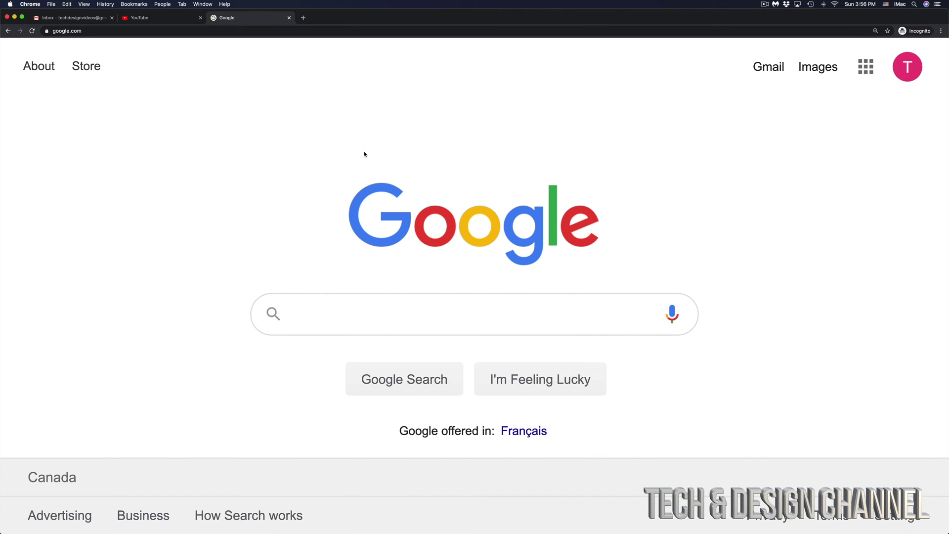
{"action": "left_click", "coordinate": [166, 22]}
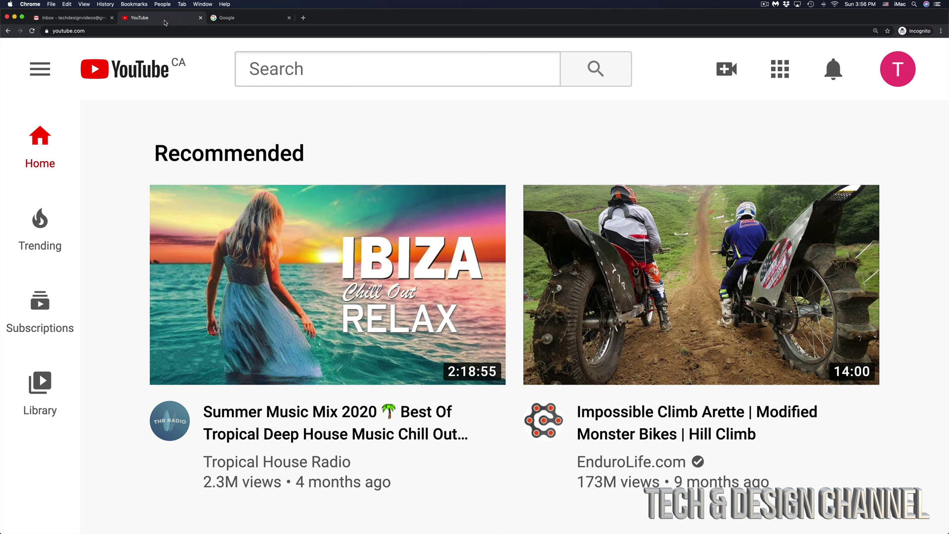
{"action": "left_click", "coordinate": [99, 19]}
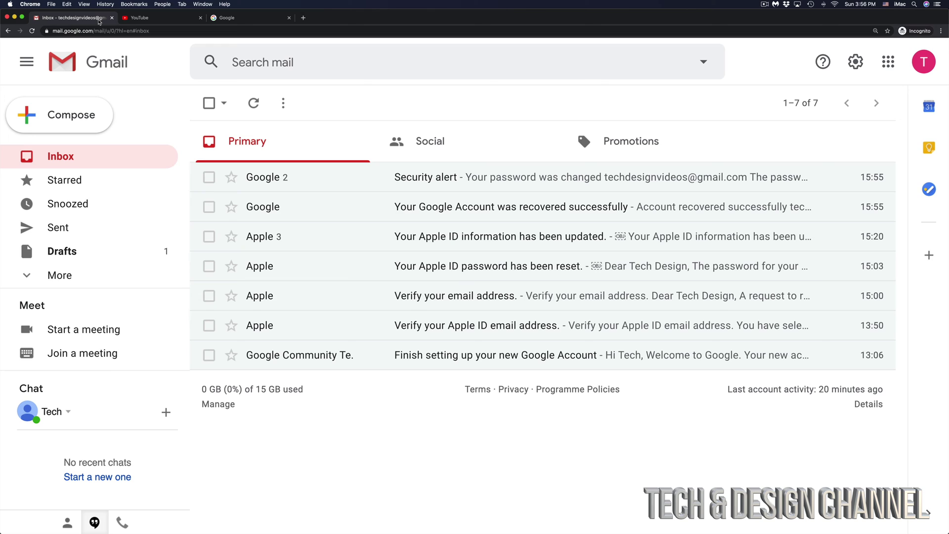